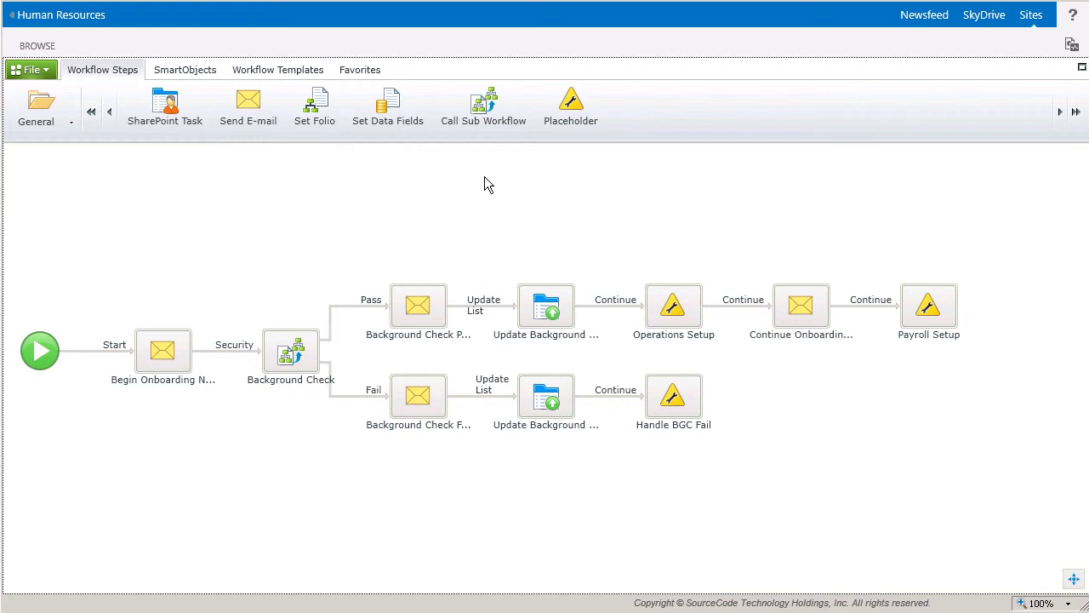
Replace the Operations Setup placeholder with a Call Sub Workflow step targeting Operations\Operations Setup
{"action": "key", "text": "alt+Tab"}
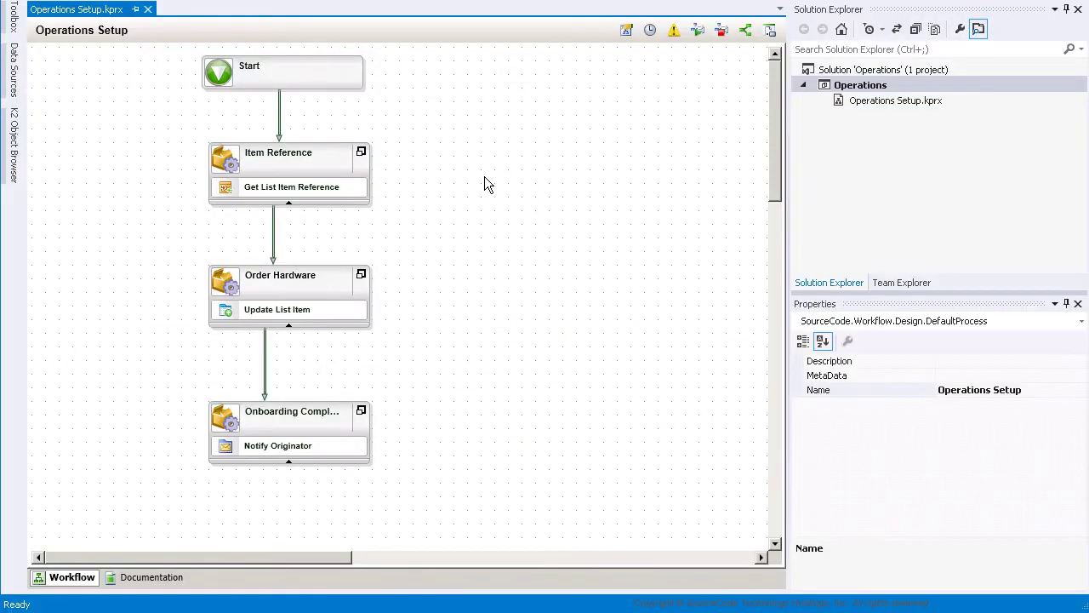
{"action": "key", "text": "alt+Tab"}
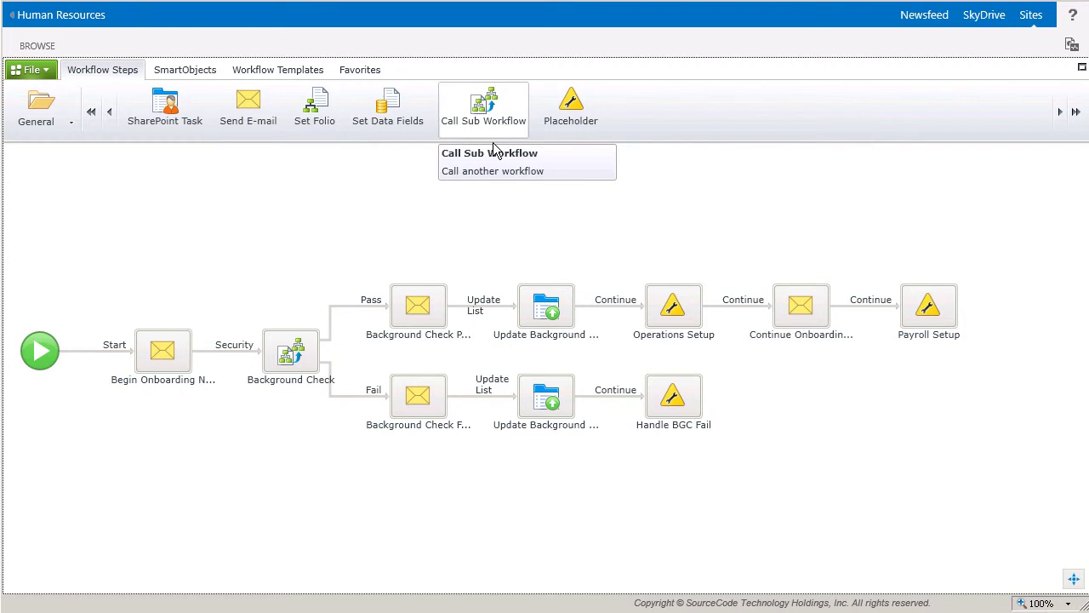
{"action": "left_click_drag", "start_coordinate": [490, 121], "coordinate": [673, 308]}
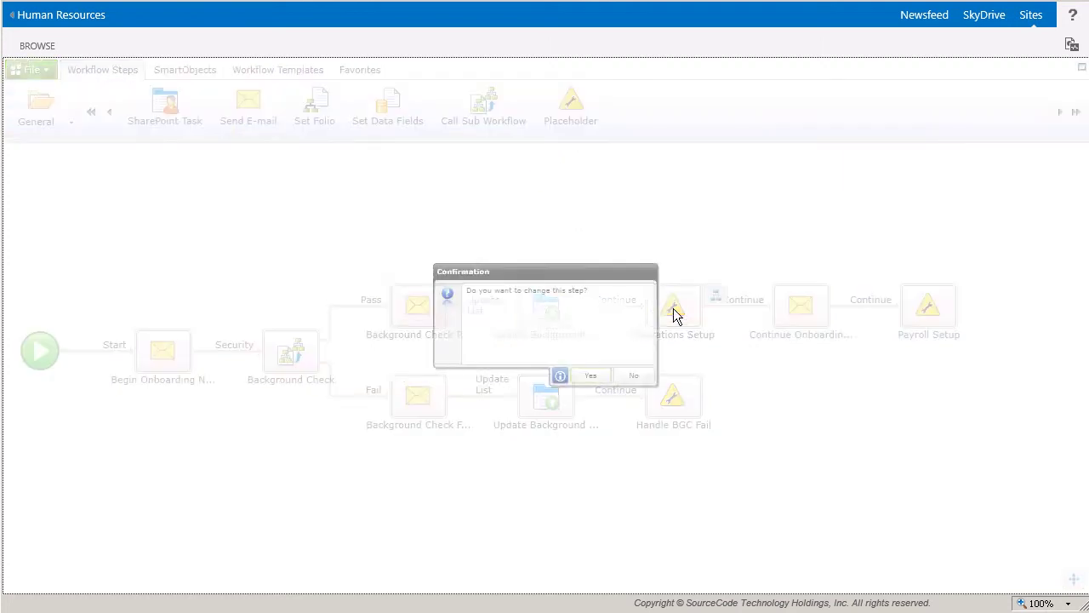
{"action": "left_click", "coordinate": [627, 397]}
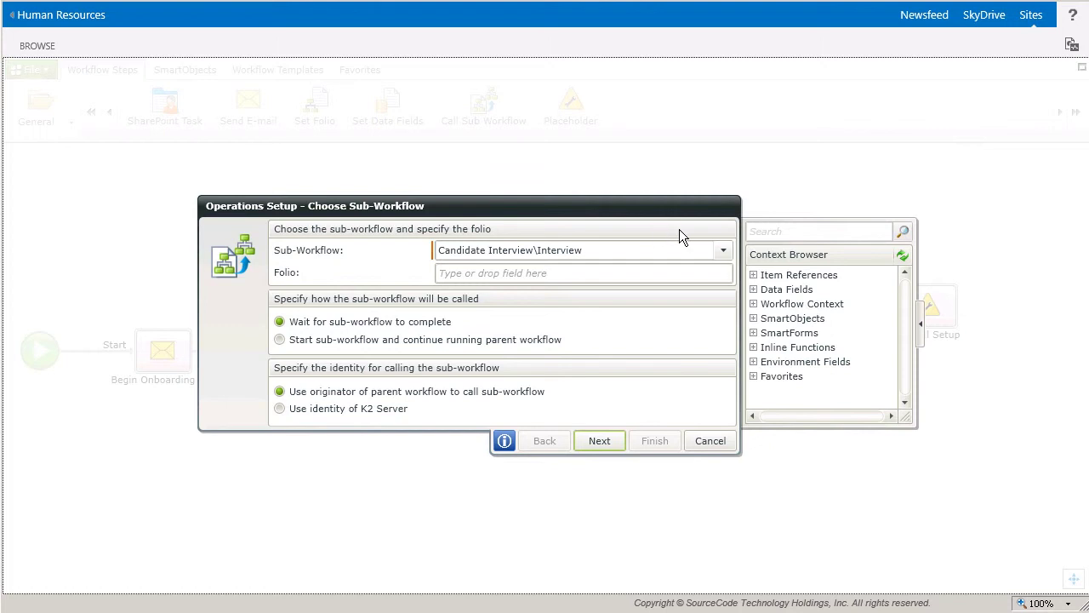
{"action": "left_click", "coordinate": [725, 253]}
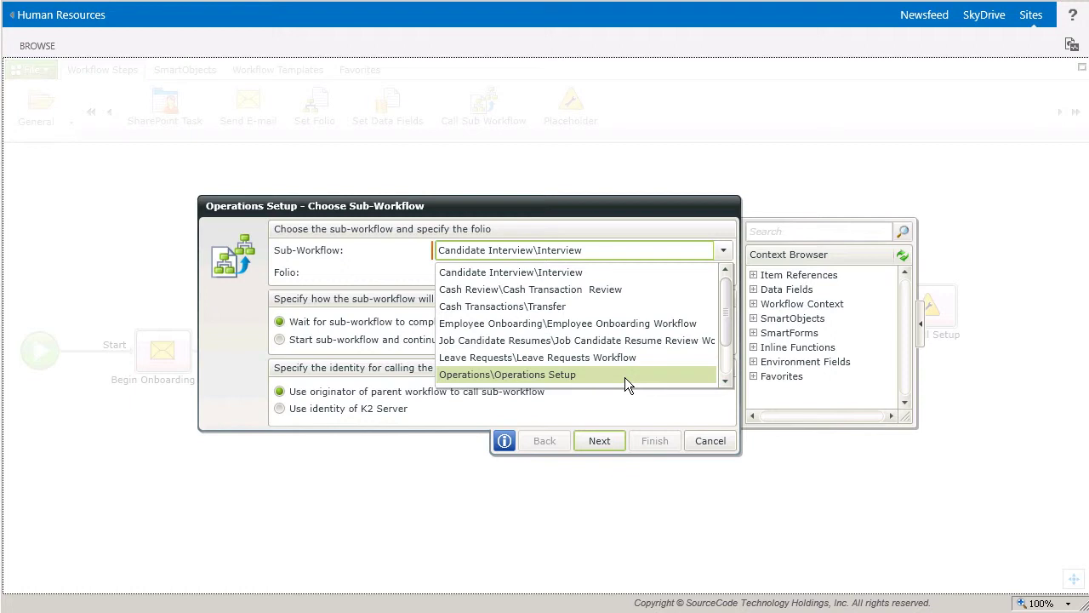
{"action": "left_click", "coordinate": [612, 386]}
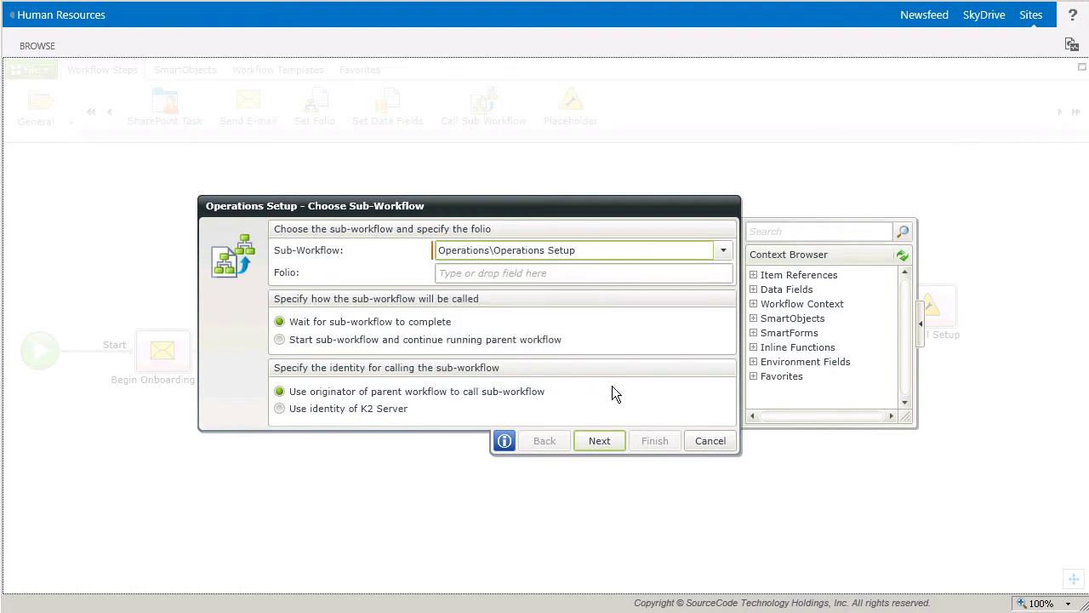
Set the sub-workflow folio to 'Operations Setup For' plus the Employee Onboarding First Name and Last Name
{"action": "left_click", "coordinate": [533, 278]}
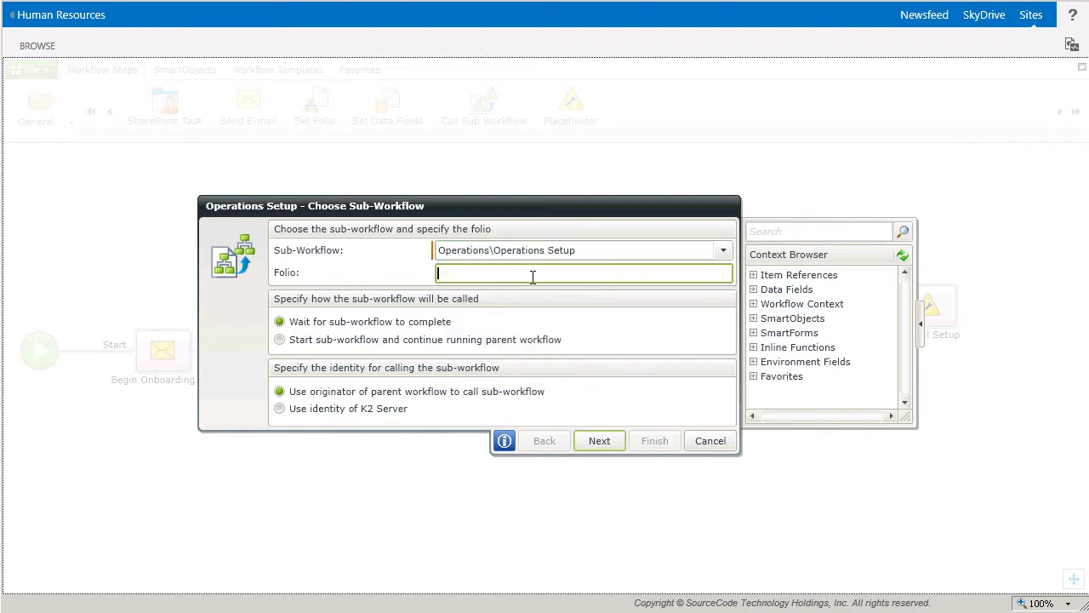
{"action": "type", "text": "Operations Setup For"}
{"action": "left_click", "coordinate": [763, 278]}
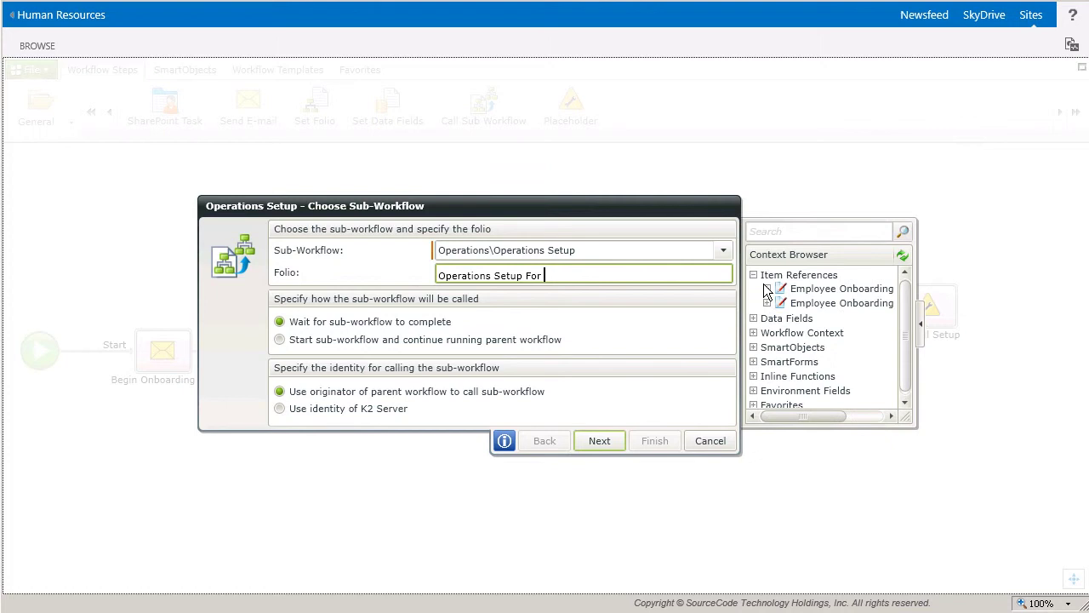
{"action": "left_click", "coordinate": [766, 288]}
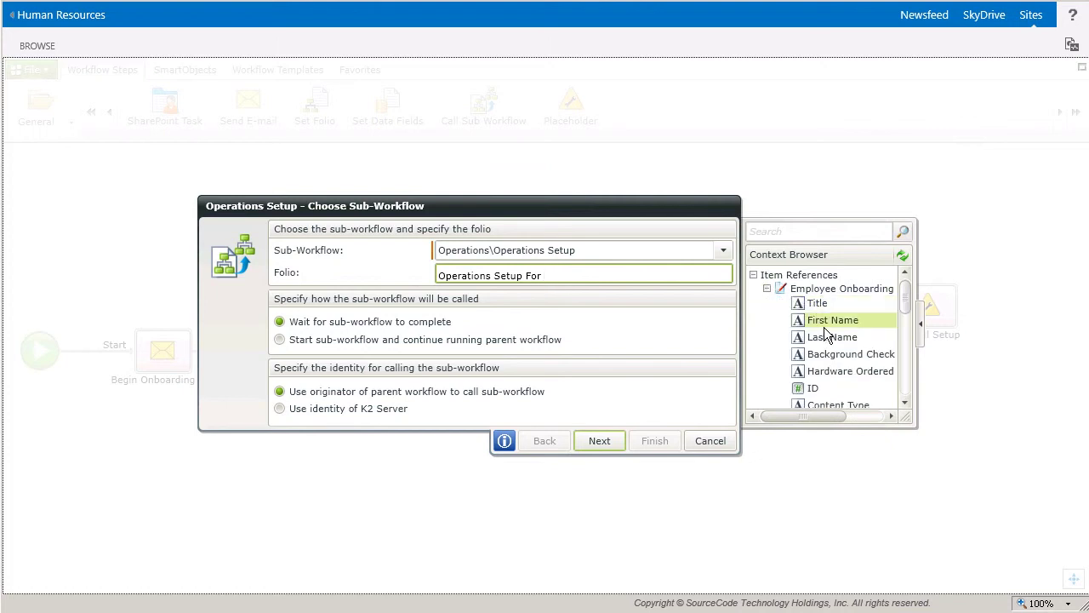
{"action": "left_click_drag", "start_coordinate": [824, 328], "coordinate": [652, 280]}
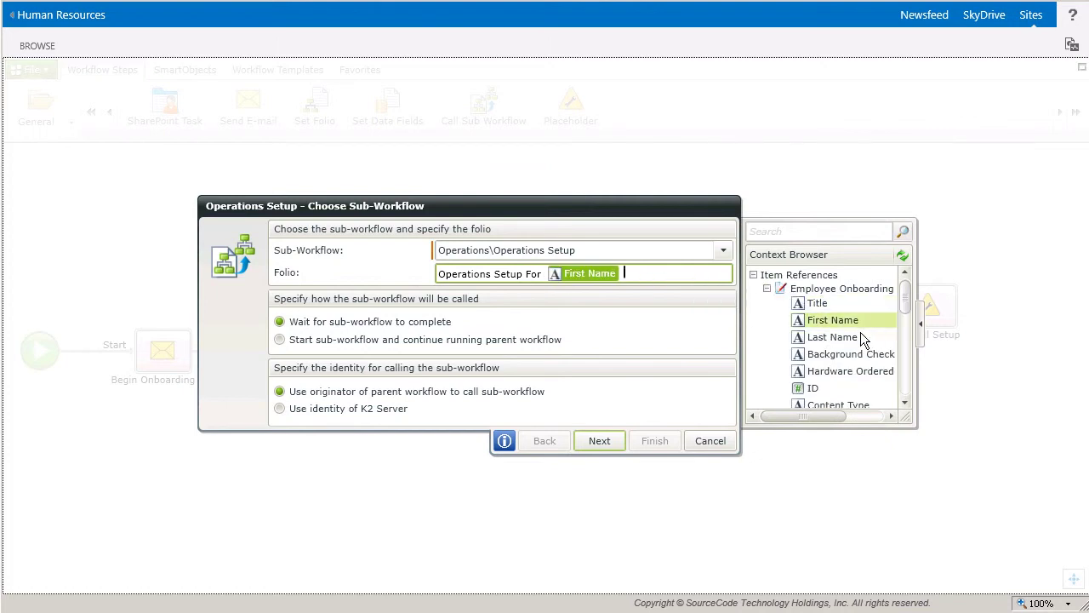
{"action": "left_click_drag", "start_coordinate": [861, 339], "coordinate": [712, 283]}
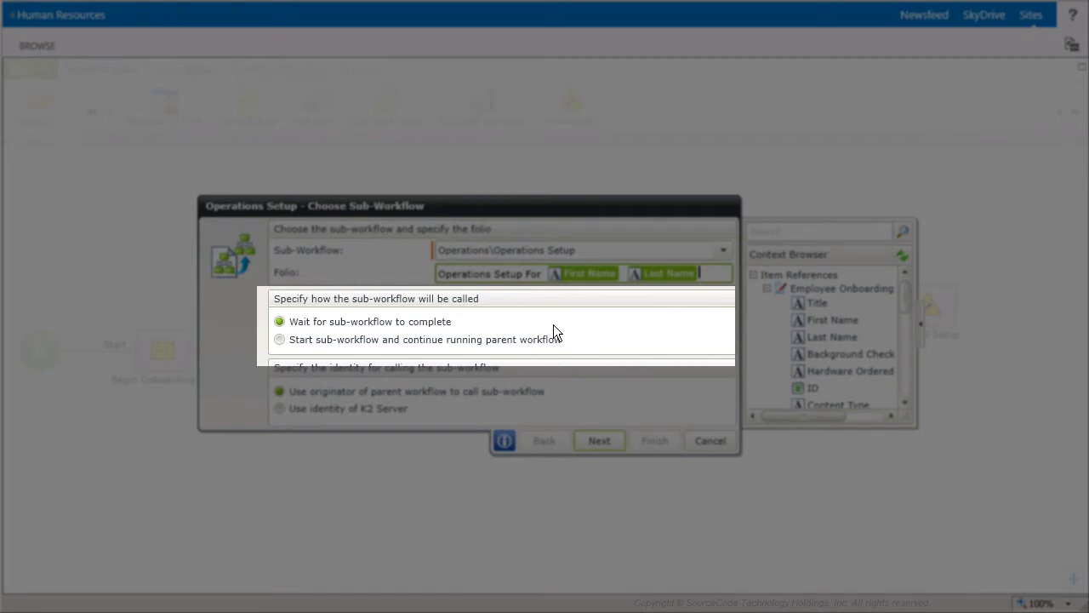
Choose 'Start sub-workflow and continue running parent workflow', keeping the parent's originator as caller
{"action": "left_click", "coordinate": [283, 342]}
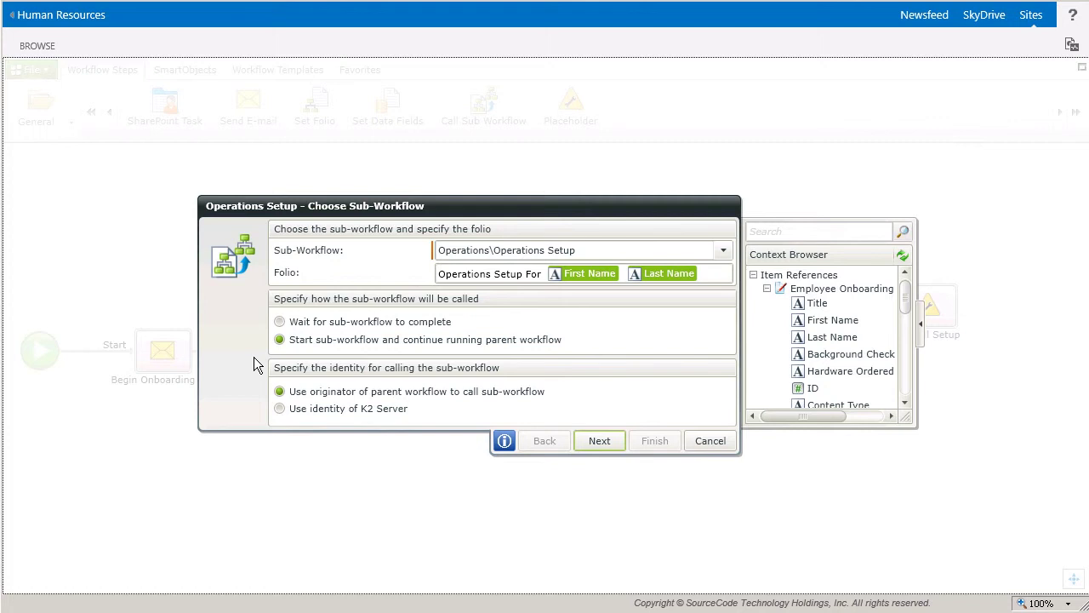
{"action": "left_click", "coordinate": [284, 424]}
{"action": "left_click", "coordinate": [291, 400]}
On the Send Data page, map the Employee Onboarding item's ID into the Employee ID field
{"action": "left_click", "coordinate": [617, 454]}
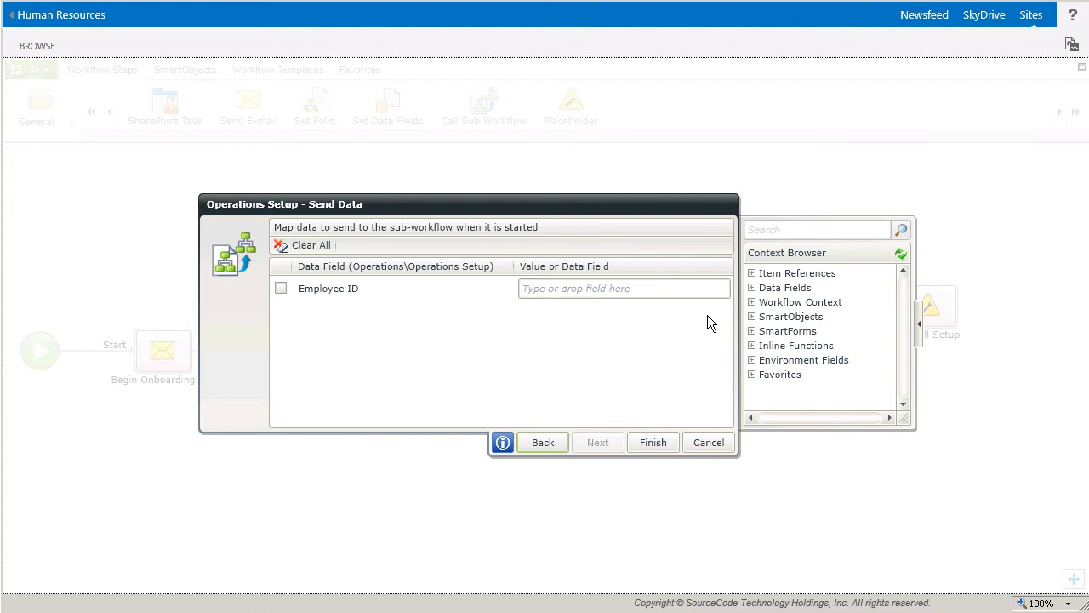
{"action": "left_click", "coordinate": [751, 273]}
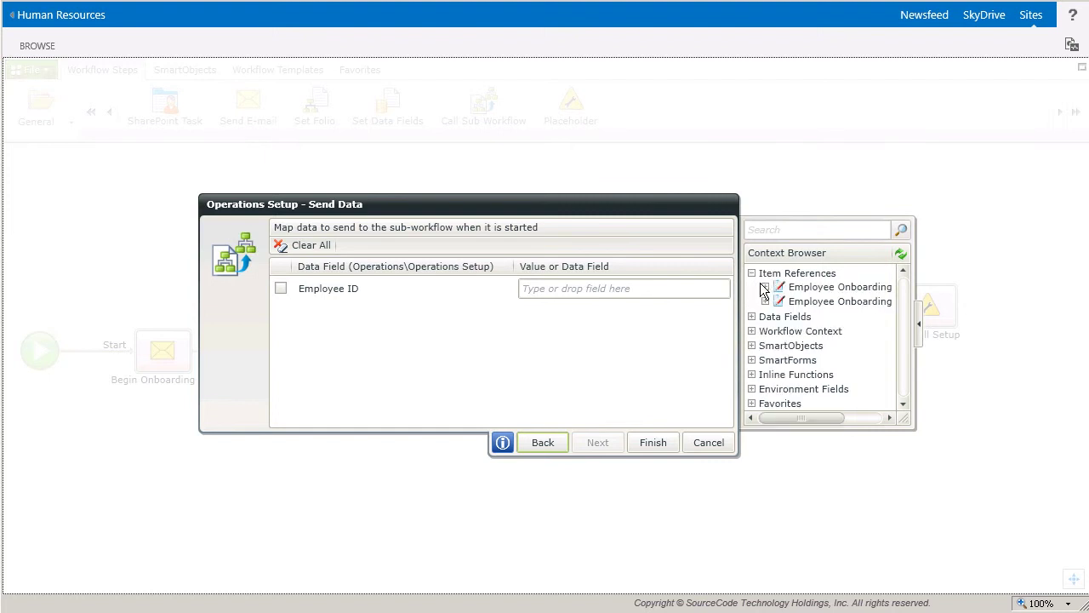
{"action": "left_click", "coordinate": [765, 288]}
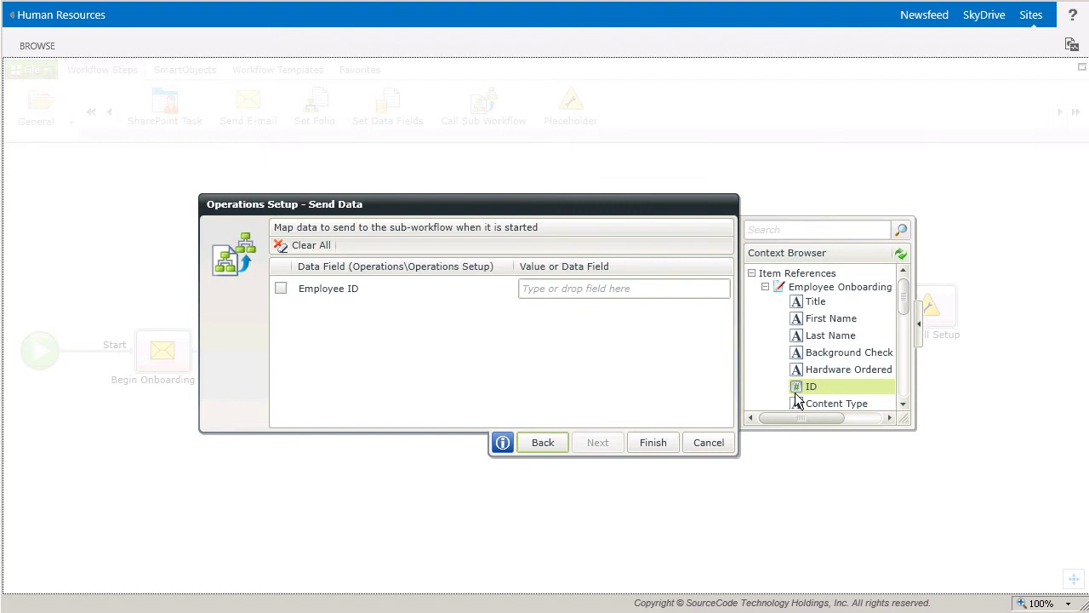
{"action": "left_click_drag", "start_coordinate": [809, 391], "coordinate": [618, 302]}
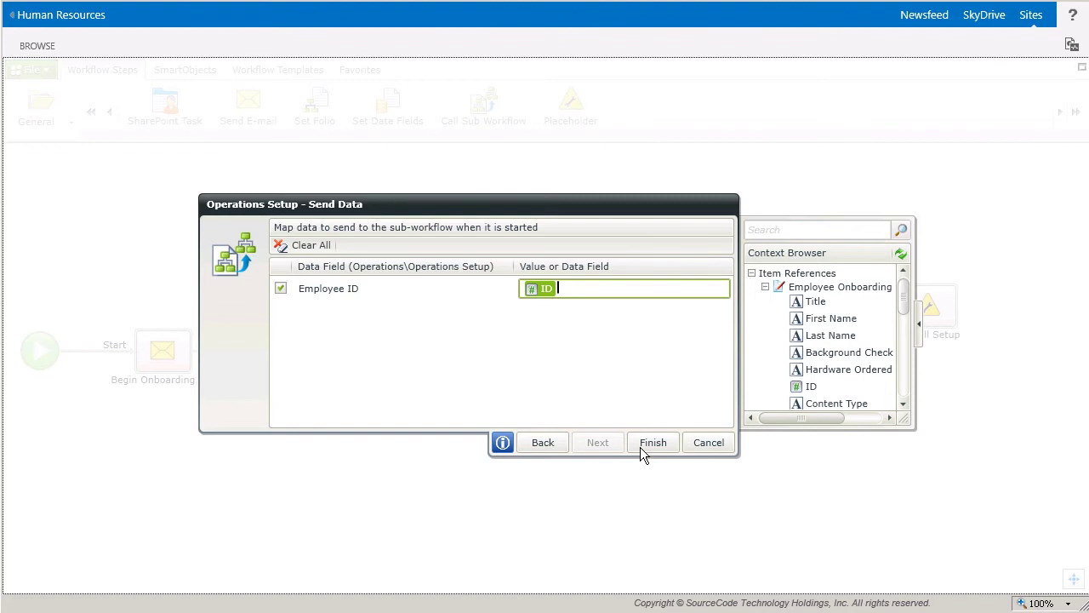
Finish the Operations Setup sub-workflow step and deploy the workflow from the File menu
{"action": "left_click", "coordinate": [644, 447]}
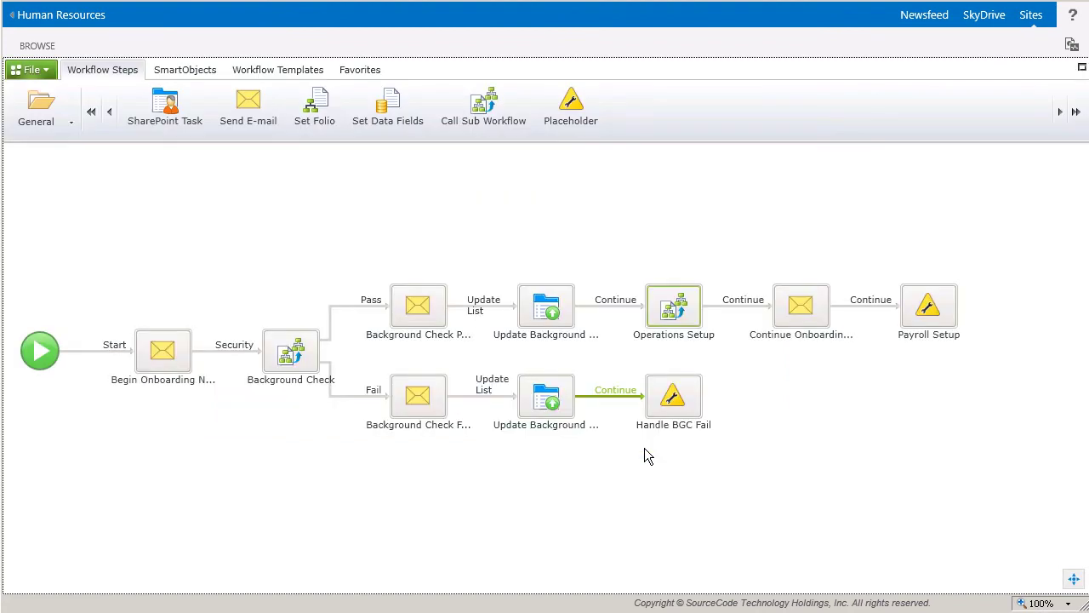
{"action": "left_click", "coordinate": [31, 69]}
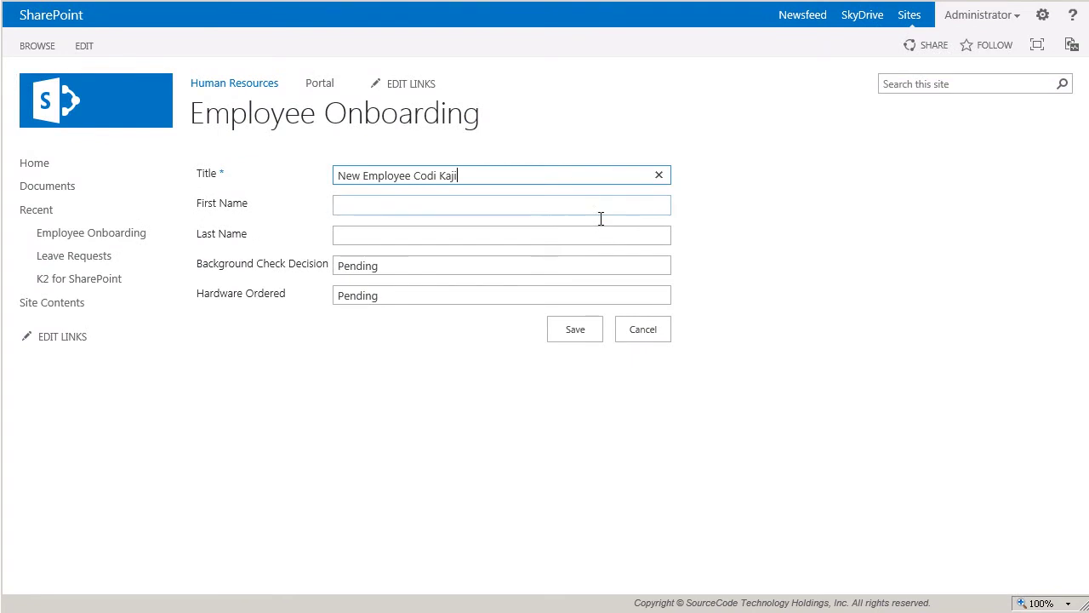
{"action": "left_click", "coordinate": [596, 211]}
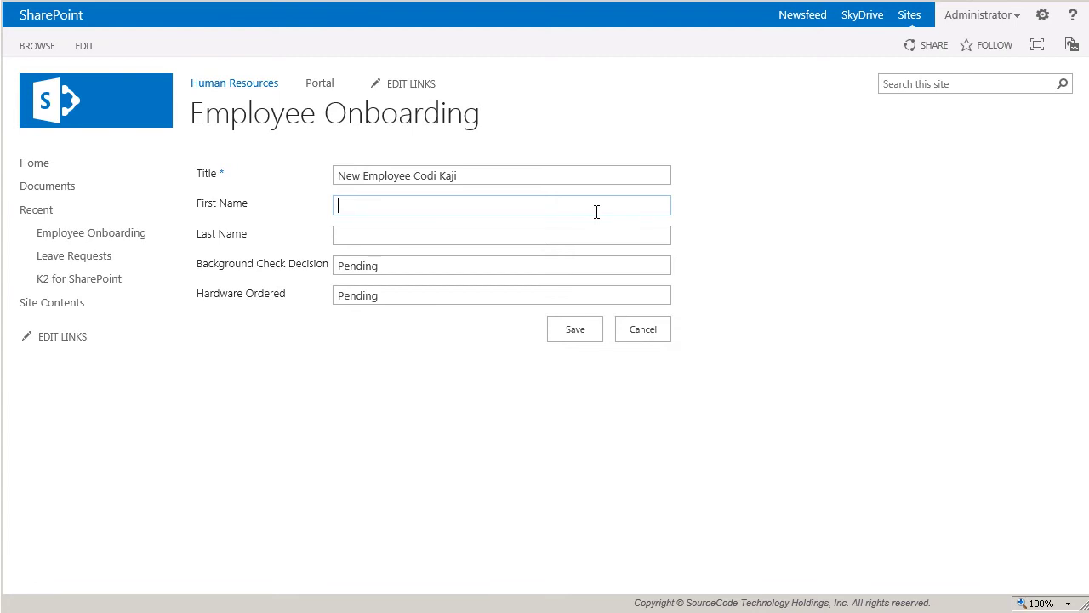
Enter the new hire's first and last names and save the Employee Onboarding item
{"action": "key", "text": "Tab"}
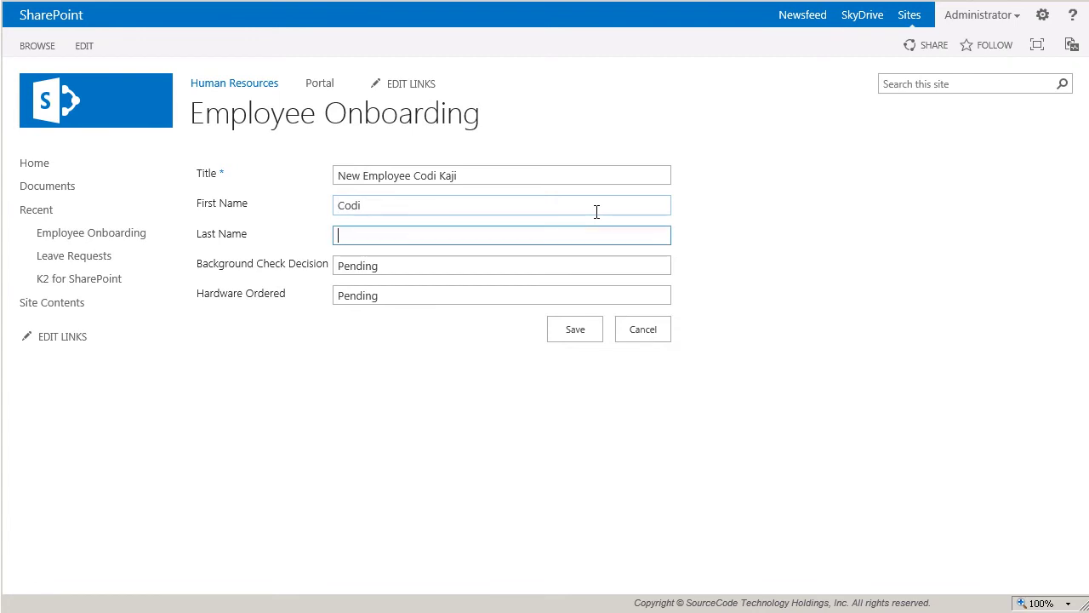
{"action": "left_click", "coordinate": [582, 333]}
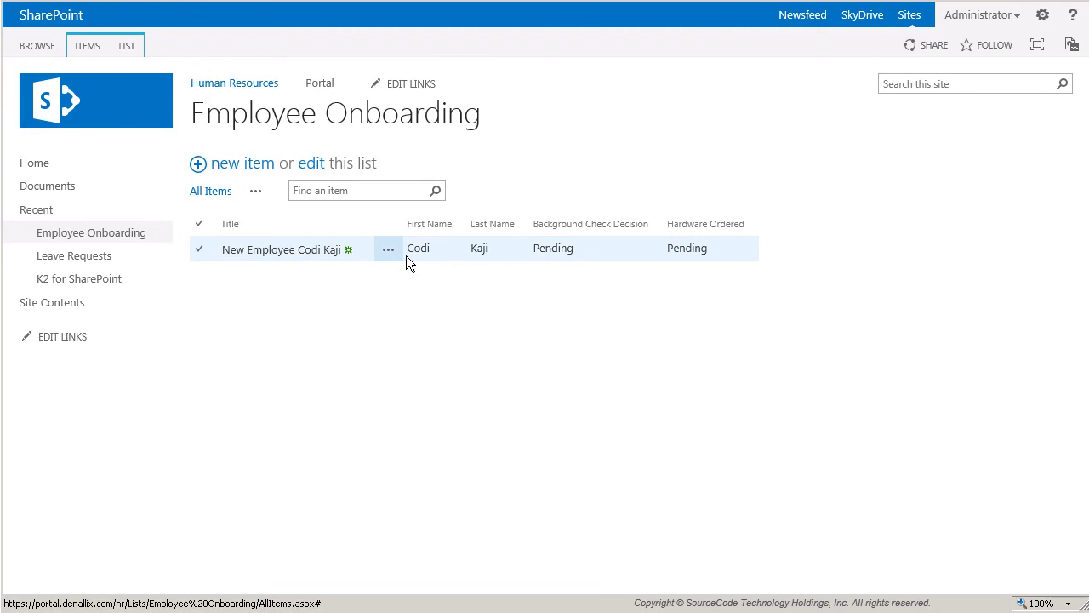
Open the new item's K2 Workflow page and view the flow of its active instance
{"action": "left_click", "coordinate": [406, 255]}
{"action": "left_click", "coordinate": [406, 255]}
{"action": "left_click", "coordinate": [442, 359]}
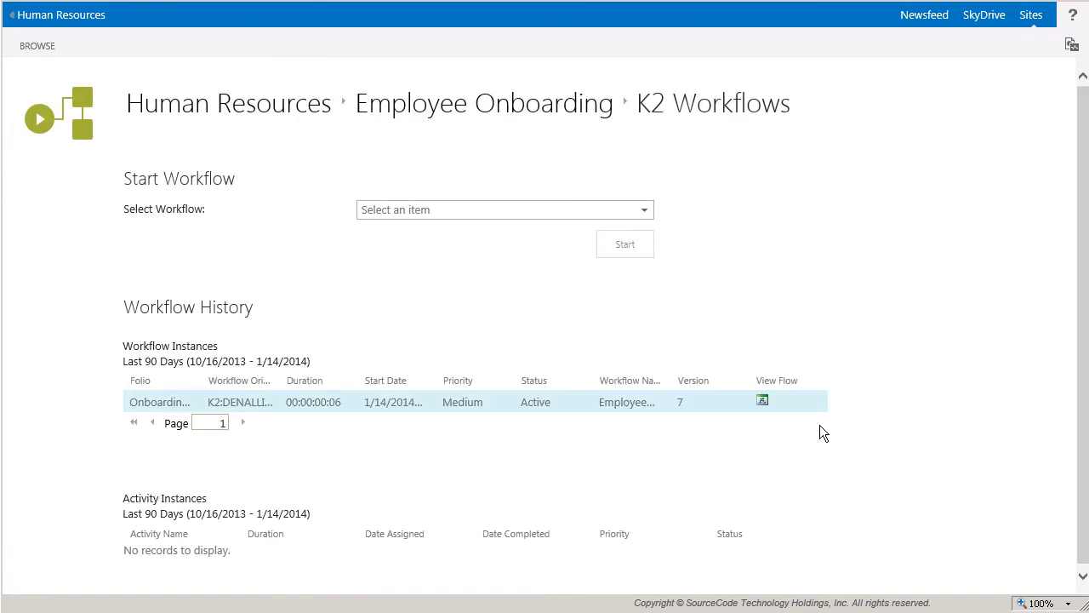
{"action": "left_click", "coordinate": [765, 405]}
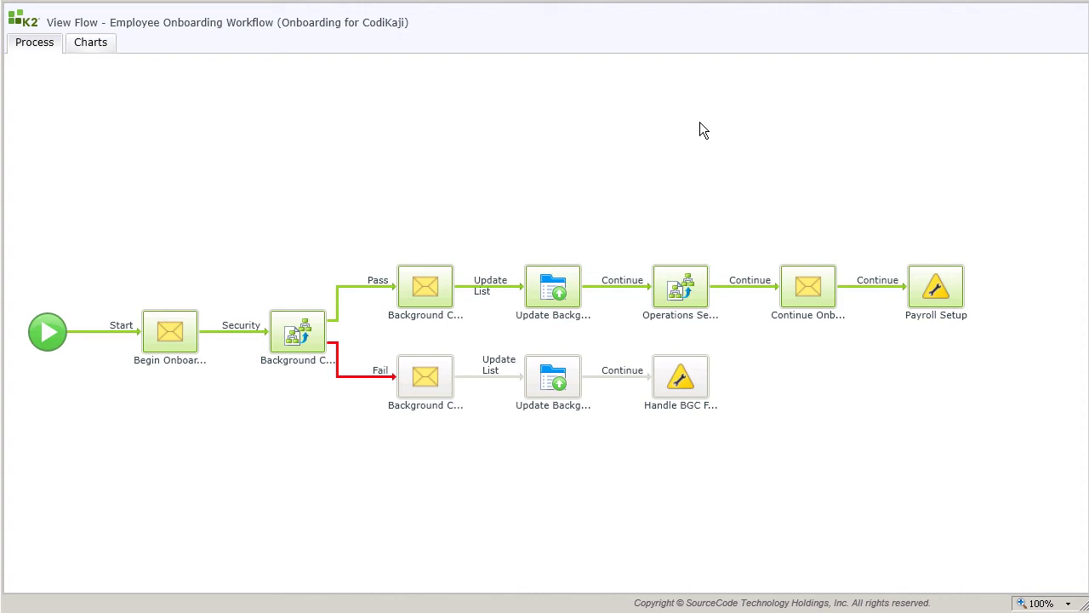
Open the Operations Setup sub-process flow and review its Process Summary and Process Data
{"action": "left_click", "coordinate": [703, 305]}
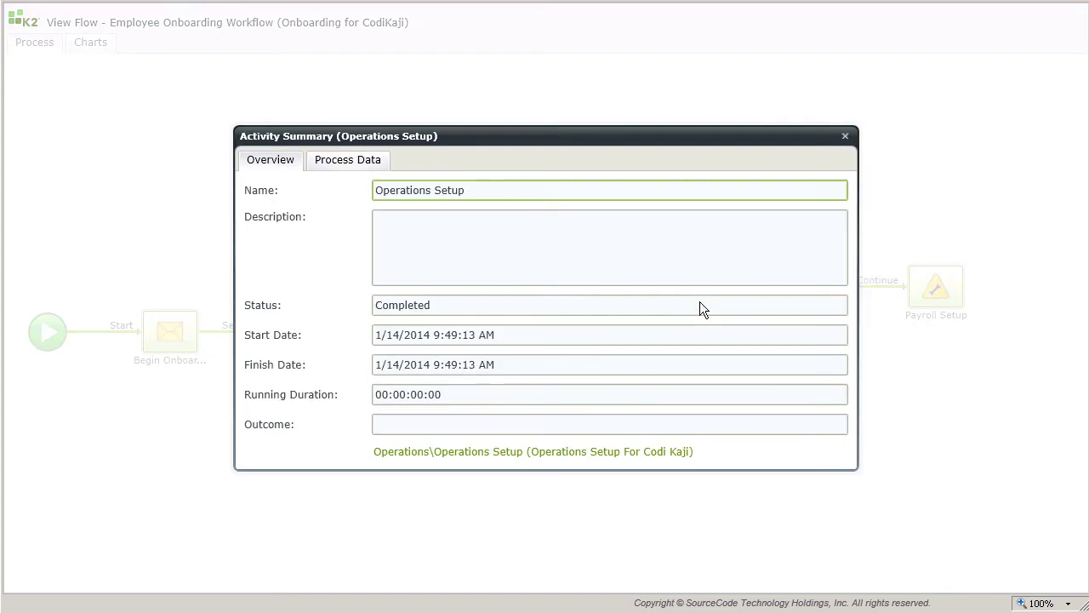
{"action": "left_click", "coordinate": [567, 458]}
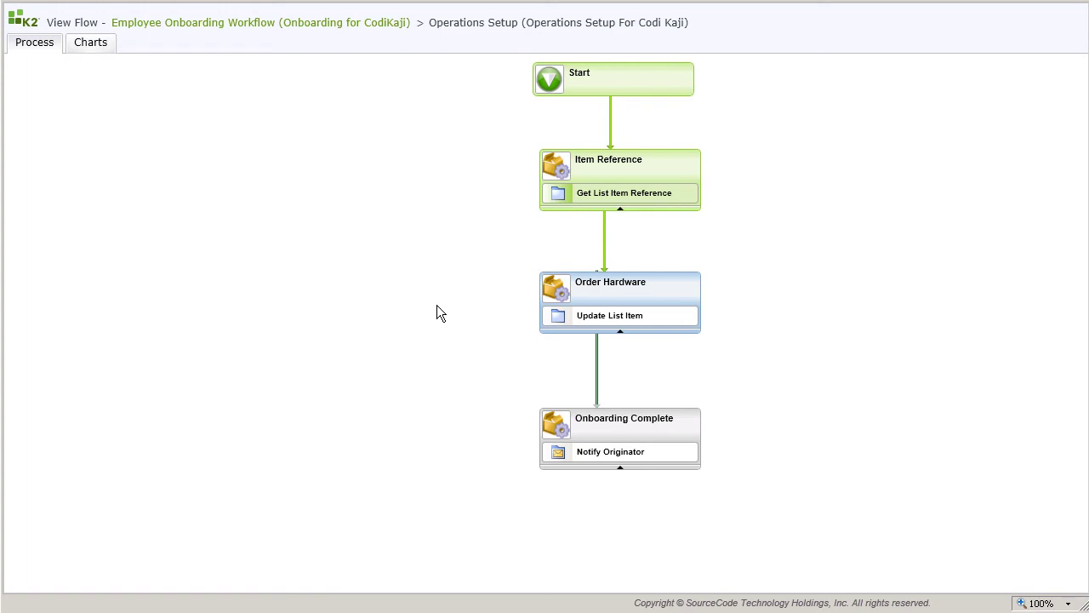
{"action": "left_click", "coordinate": [624, 85]}
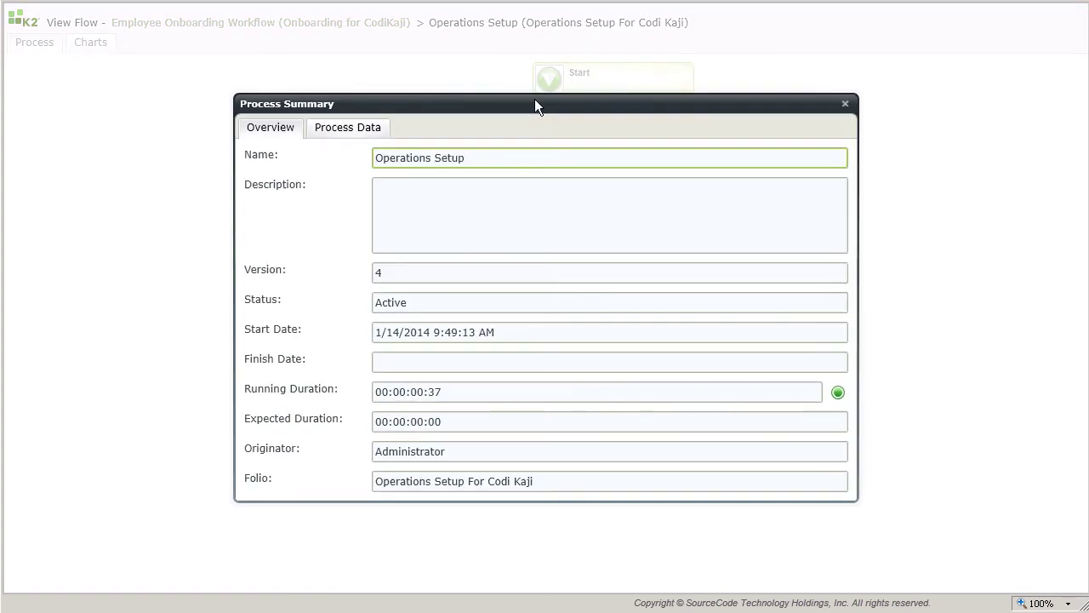
{"action": "left_click", "coordinate": [356, 134]}
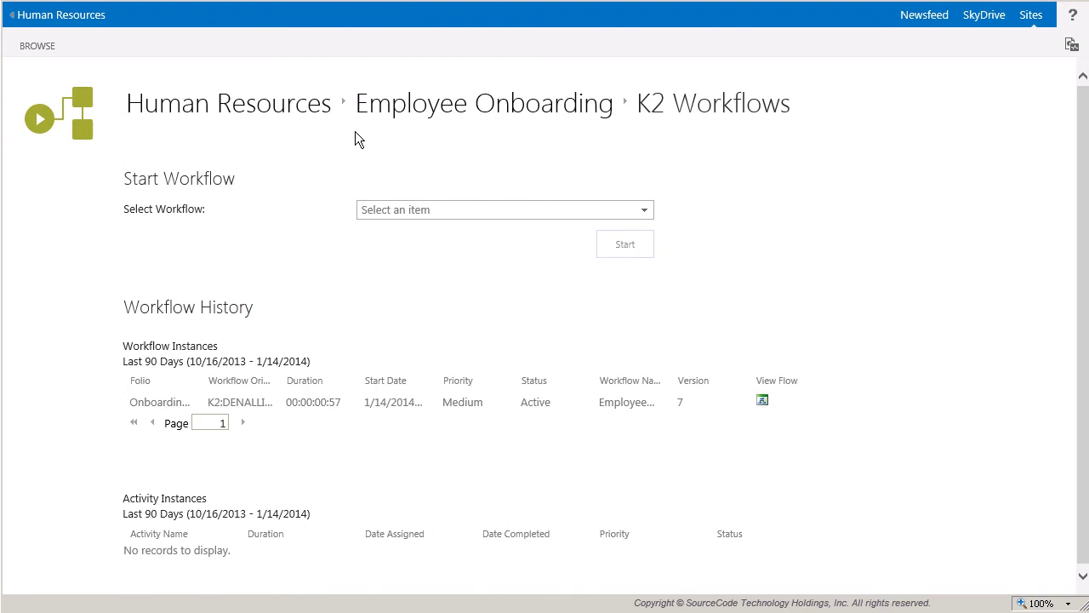
Go back to the Employee Onboarding list via the breadcrumb to check the item's updated statuses
{"action": "left_click", "coordinate": [394, 124]}
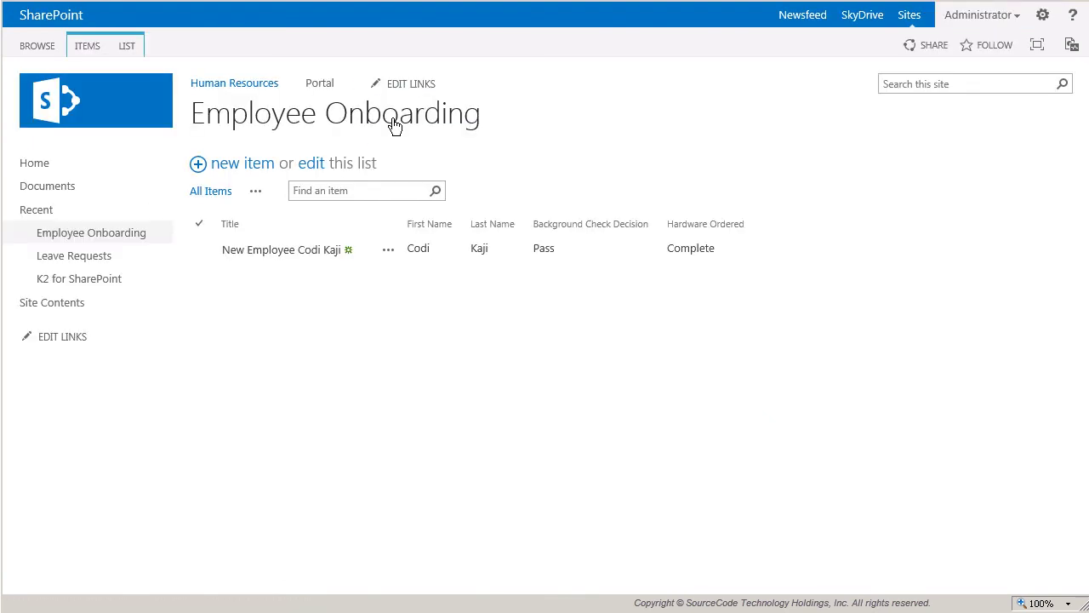